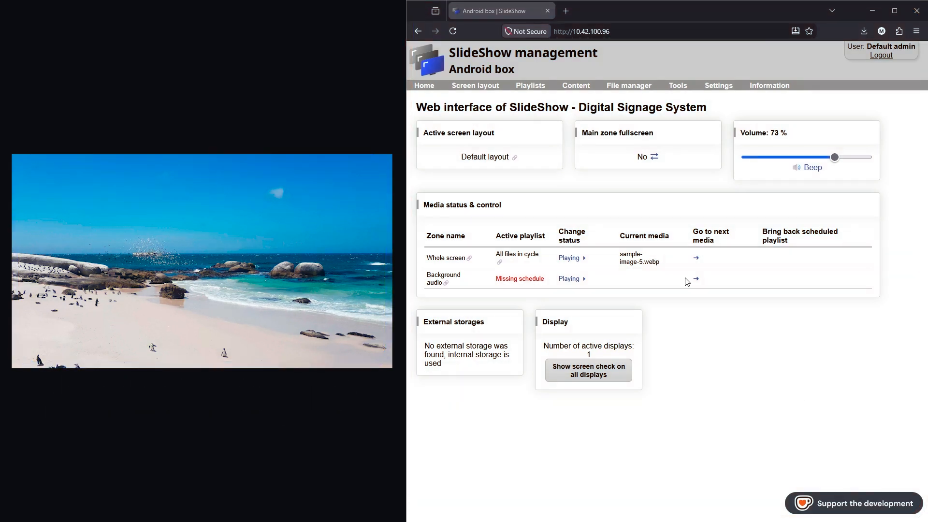
# - Create a folder named Open in the file manager and upload the two open-sign images into it
pyautogui.click(630, 90)
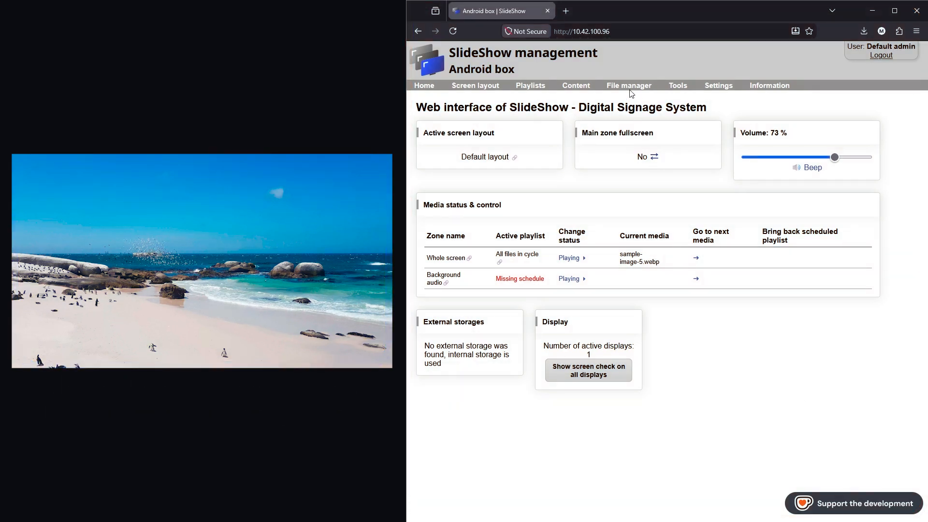
pyautogui.rightClick(596, 238)
pyautogui.click(632, 287)
pyautogui.write('Open')
pyautogui.press('Return')
pyautogui.click(869, 150)
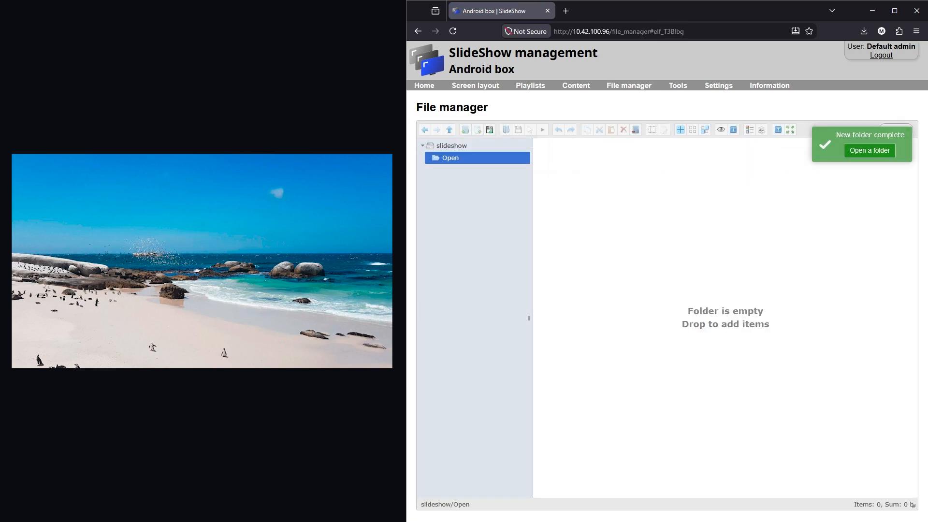
pyautogui.moveTo(925, 246); pyautogui.dragTo(709, 237)
# - Create a folder named Closed in the slideshow root and upload the closed-sign image into it
pyautogui.click(447, 144)
pyautogui.rightClick(559, 228)
pyautogui.click(593, 286)
pyautogui.write('Closed')
pyautogui.press('Return')
pyautogui.click(869, 151)
pyautogui.moveTo(925, 247); pyautogui.dragTo(715, 300)
# - Create content and a playlist from the Closed folder
pyautogui.rightClick(439, 159)
pyautogui.click(467, 201)
pyautogui.click(430, 361)
# - Create content and a playlist from the Open folder in the file manager
pyautogui.click(628, 85)
pyautogui.click(450, 170)
pyautogui.rightClick(450, 173)
pyautogui.click(481, 218)
pyautogui.click(429, 360)
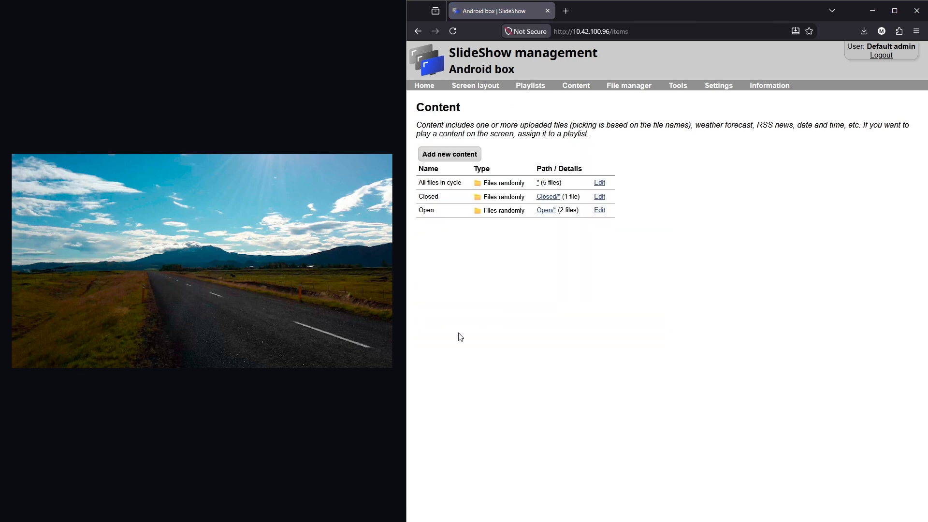
# - In the playlists schedule of the Default layout's Whole screen zone, switch the existing row to the Closed playlist
pyautogui.click(491, 90)
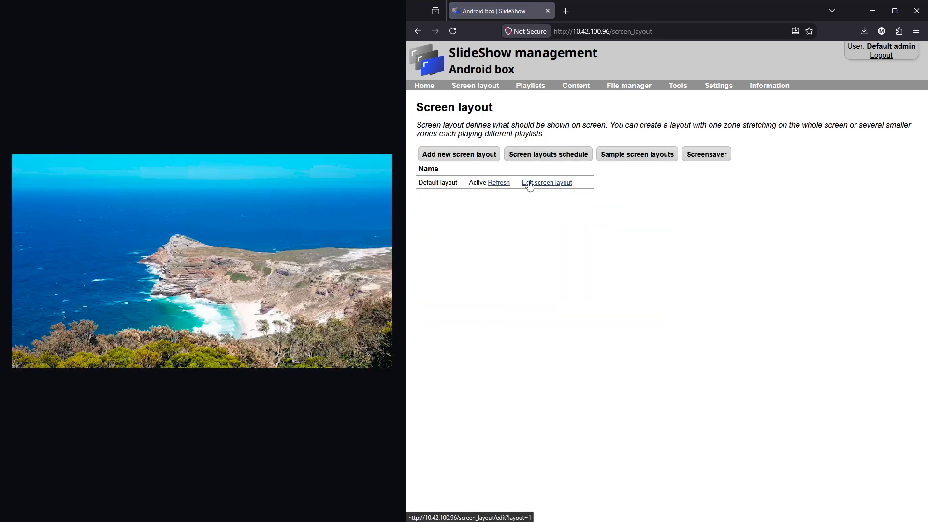
pyautogui.click(529, 183)
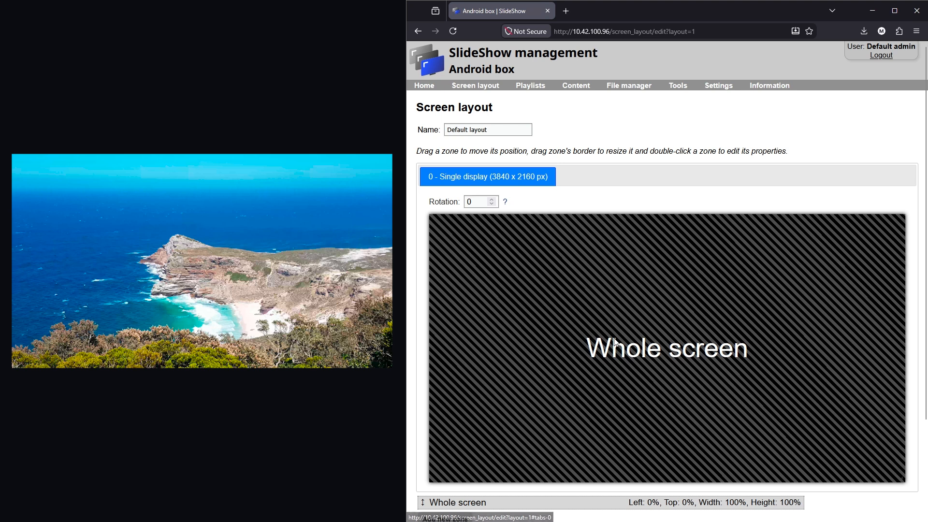
pyautogui.doubleClick(625, 360)
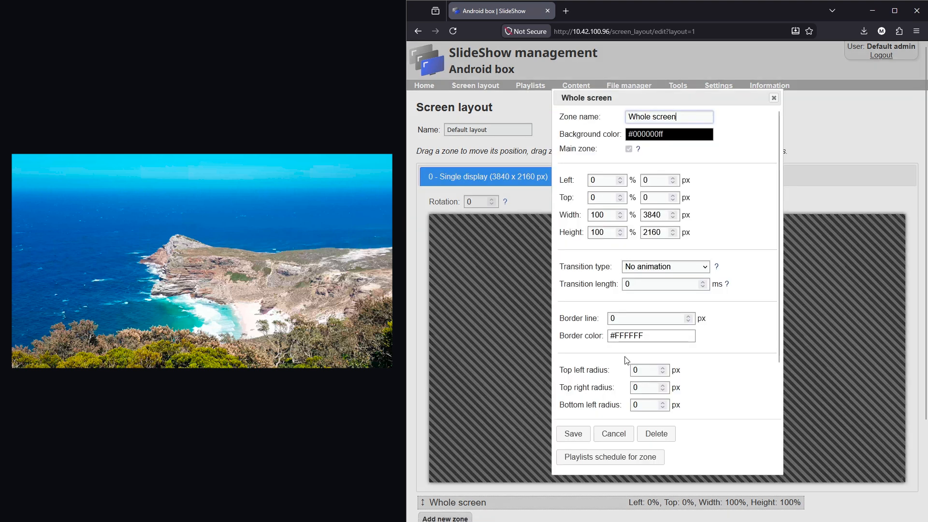
pyautogui.click(640, 459)
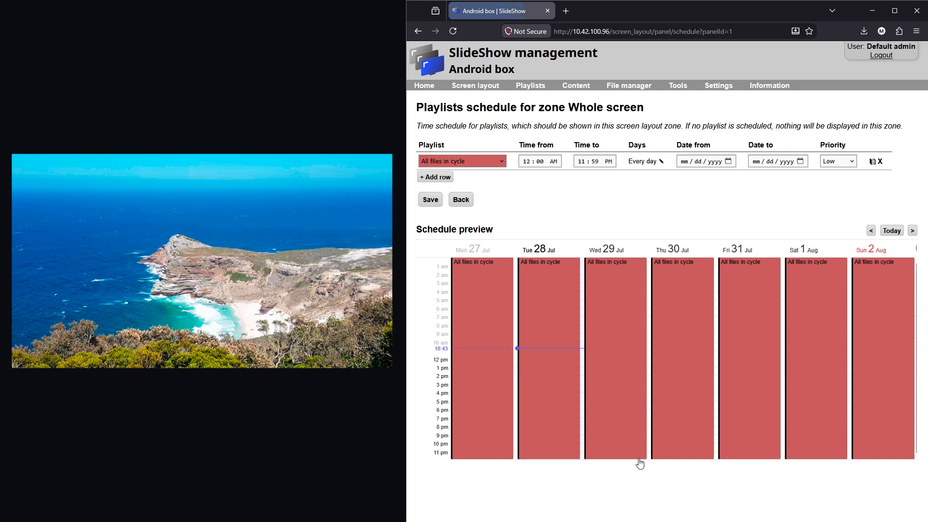
pyautogui.click(456, 161)
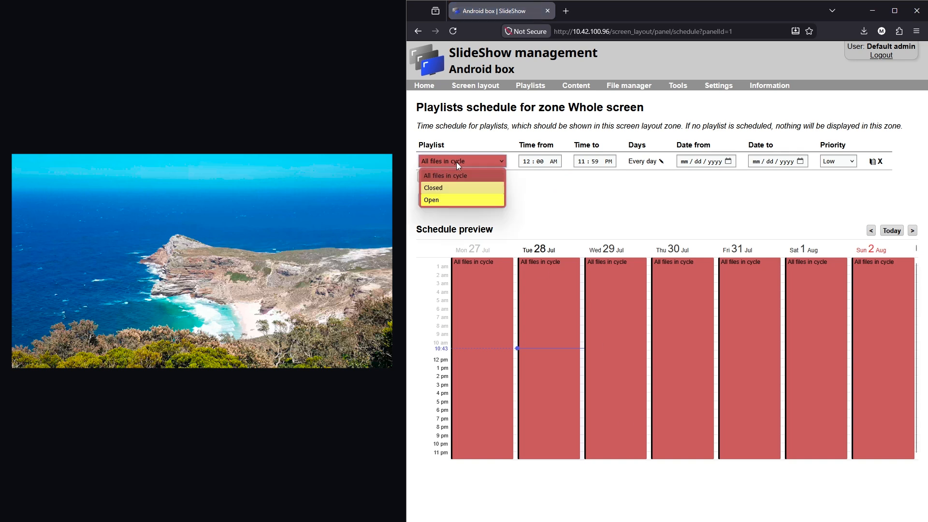
pyautogui.click(432, 188)
# - Add a schedule row for the Open playlist with medium priority, running from 06:00 AM to 05:00 PM
pyautogui.click(443, 177)
pyautogui.click(447, 182)
pyautogui.click(445, 220)
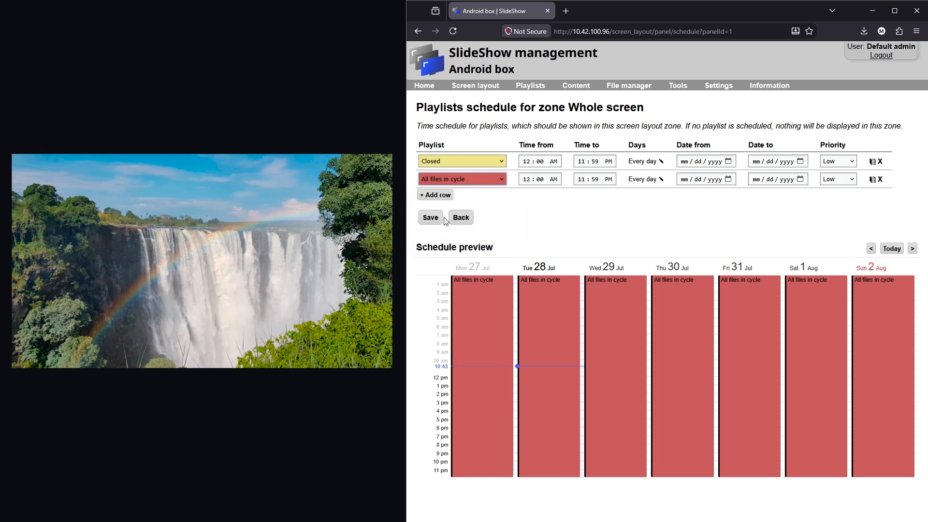
pyautogui.click(852, 183)
pyautogui.click(834, 208)
pyautogui.click(527, 180)
pyautogui.write('06')
pyautogui.click(582, 179)
pyautogui.write('0500')
# - Restrict the Open playlist row to every weekday, Monday to Friday, and save the playlists schedule
pyautogui.click(663, 179)
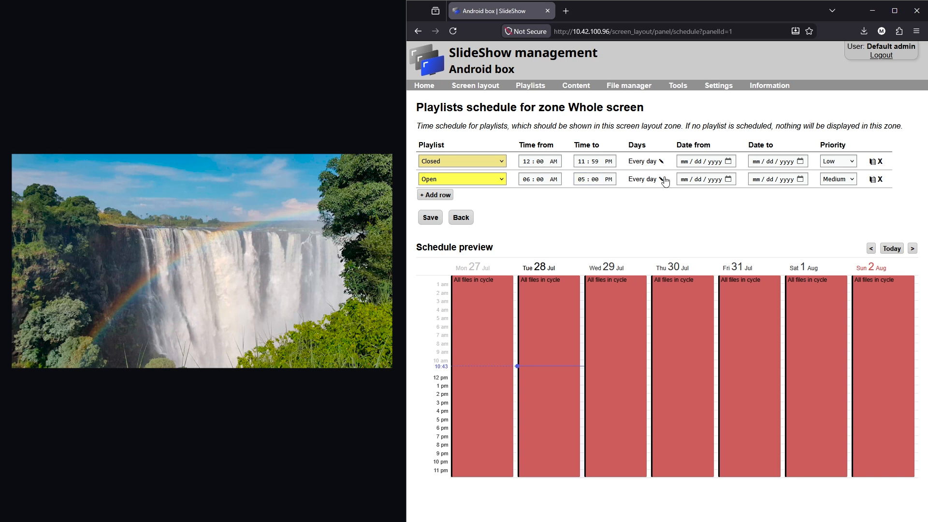
pyautogui.click(539, 266)
pyautogui.click(599, 268)
pyautogui.click(594, 279)
pyautogui.click(636, 269)
pyautogui.click(677, 269)
pyautogui.click(734, 273)
pyautogui.click(710, 358)
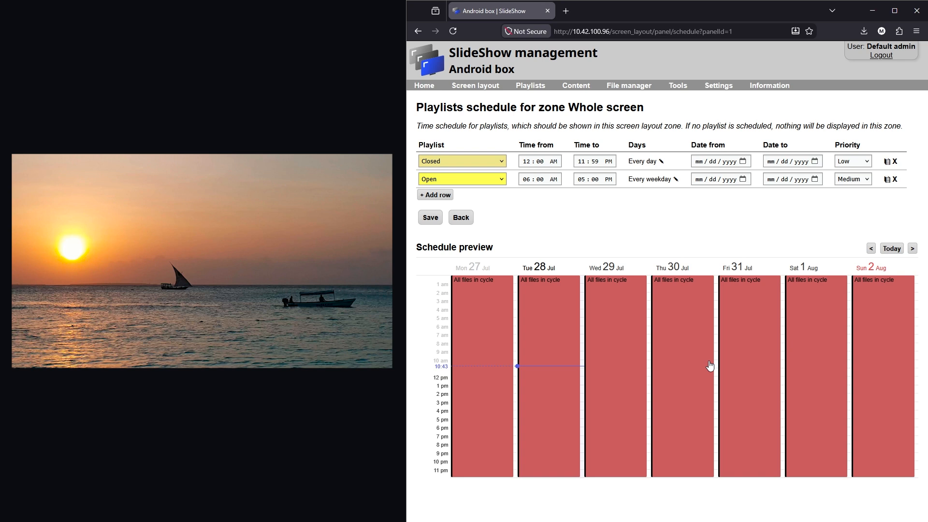
pyautogui.click(430, 218)
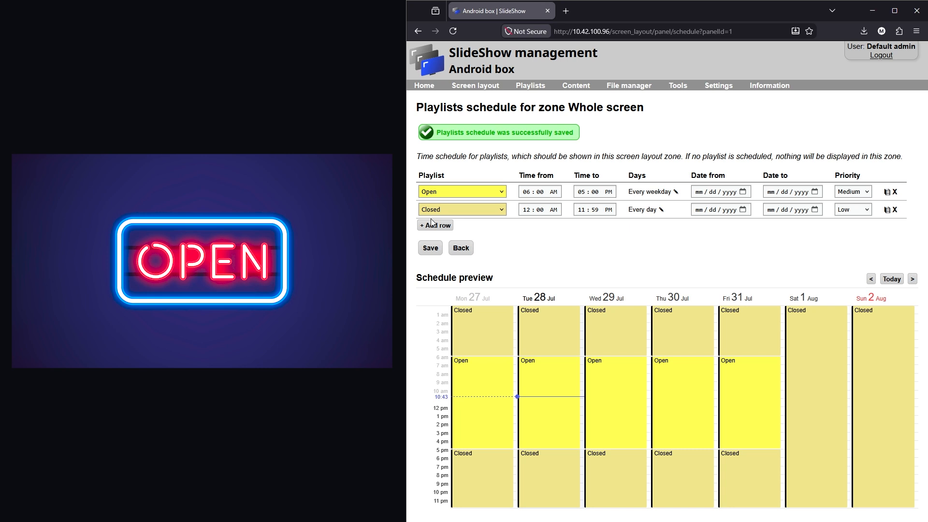
# - Play the Closed playlist manually in the main zone and bring the scheduled playlist back to the Whole screen zone
pyautogui.click(539, 90)
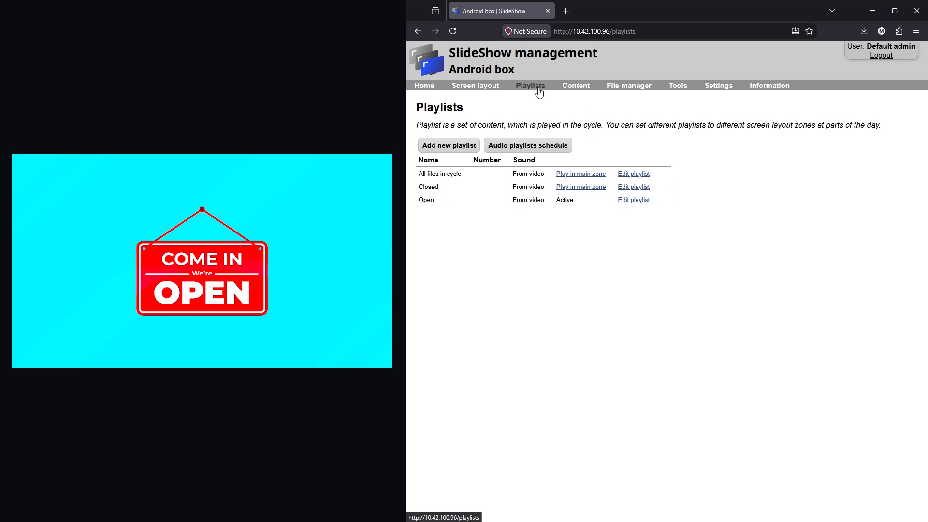
pyautogui.click(594, 188)
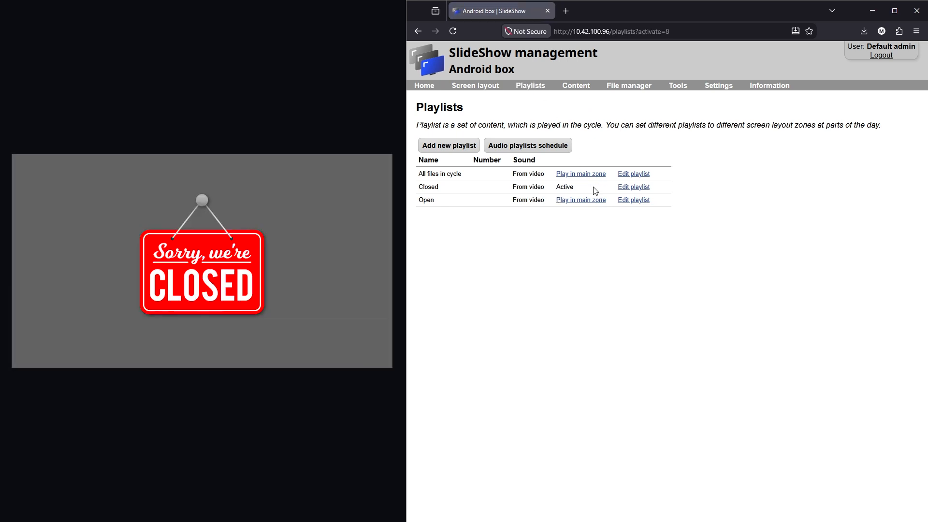
pyautogui.click(432, 87)
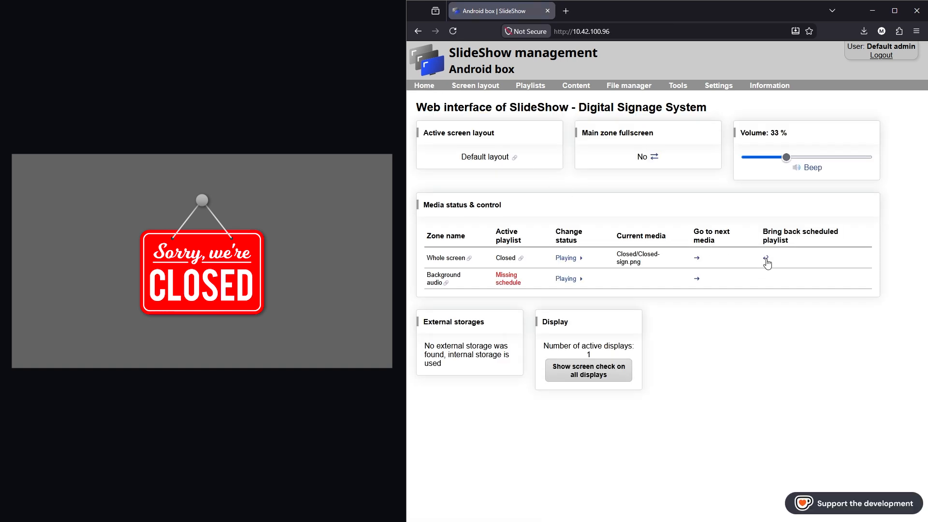
pyautogui.click(765, 259)
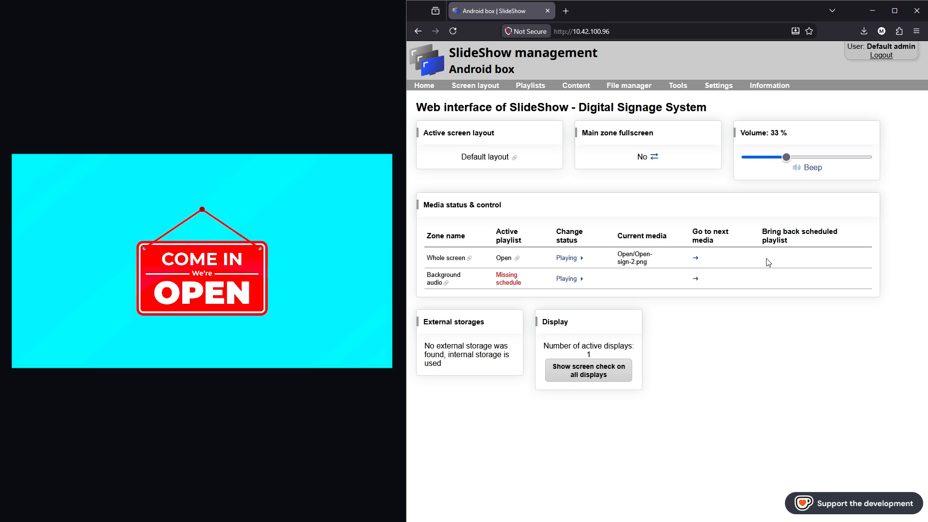
# - Add the sample screen layout "With scrolling RSS feed"
pyautogui.click(485, 92)
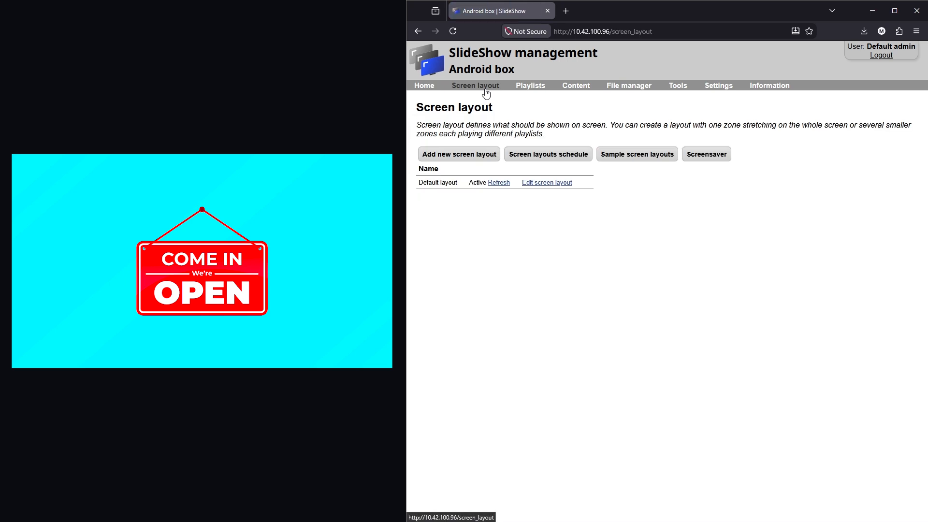
pyautogui.click(648, 159)
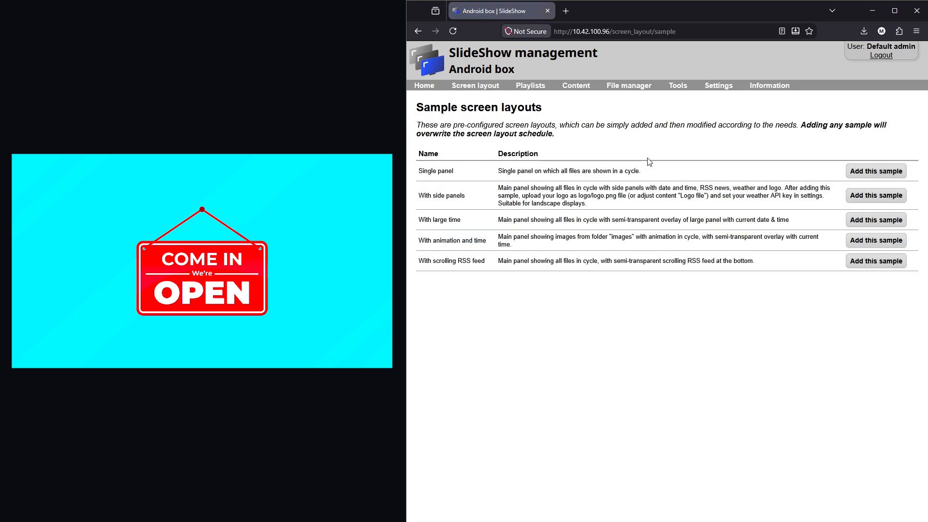
pyautogui.click(865, 265)
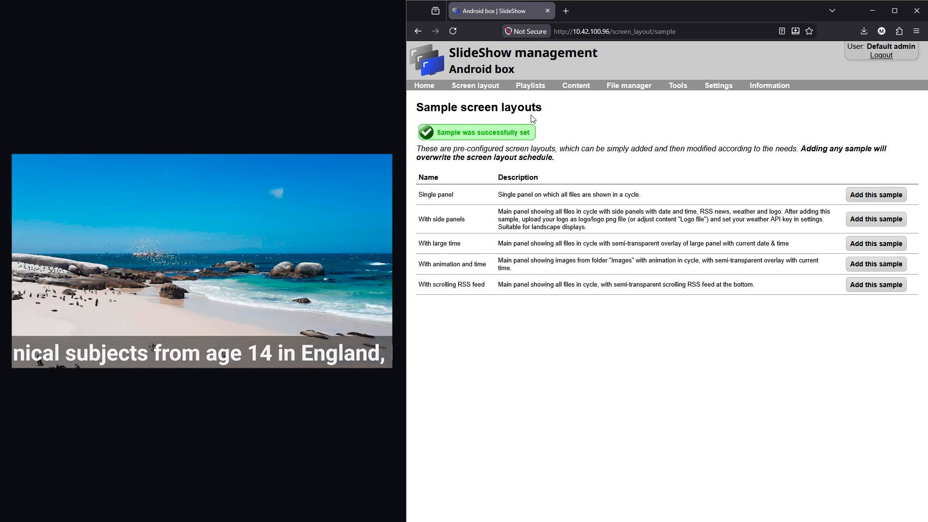
# - Schedule the Open playlist for the Whole screen zone of Layout with moving RSS feed and save the schedule
pyautogui.click(479, 86)
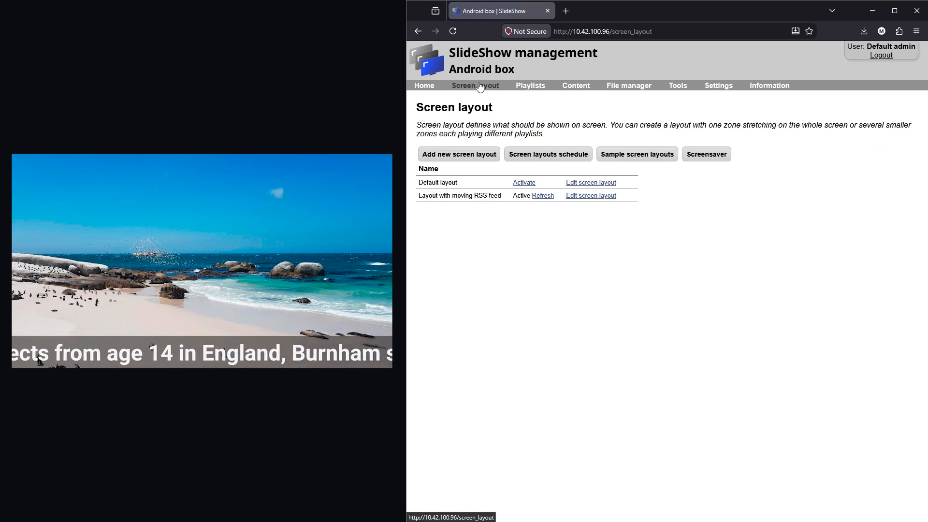
pyautogui.click(589, 196)
pyautogui.doubleClick(624, 296)
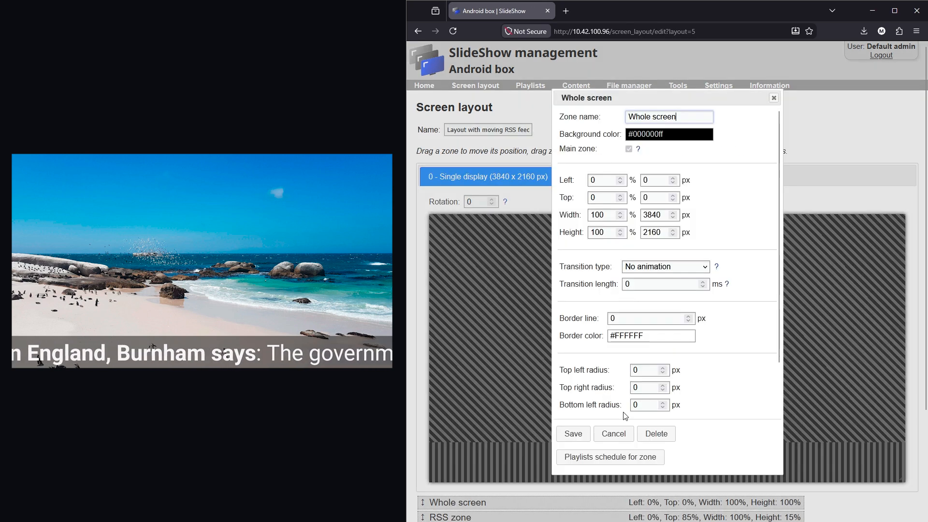
pyautogui.click(610, 455)
pyautogui.click(461, 161)
pyautogui.click(434, 211)
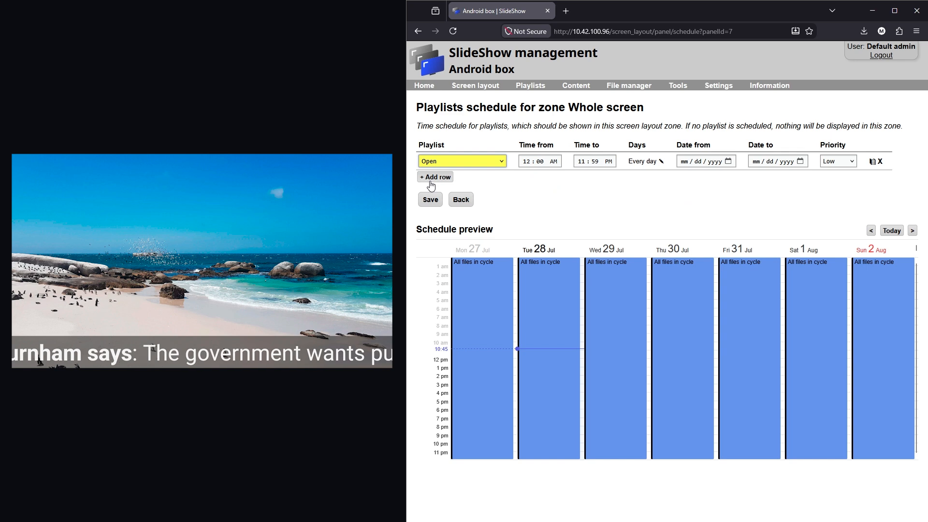
pyautogui.click(430, 200)
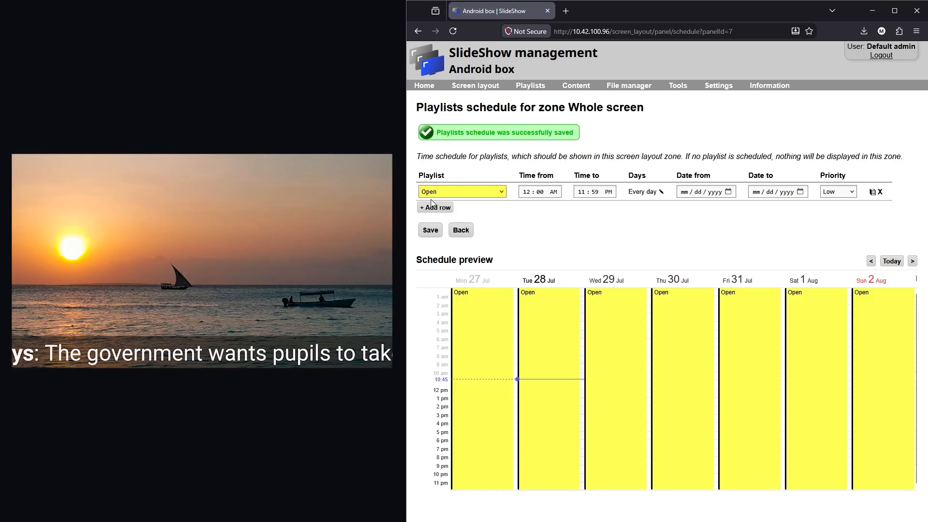
# - In the screen layouts schedule, set Layout with moving RSS feed to run from 09:00 AM to 05:00 PM
pyautogui.click(490, 86)
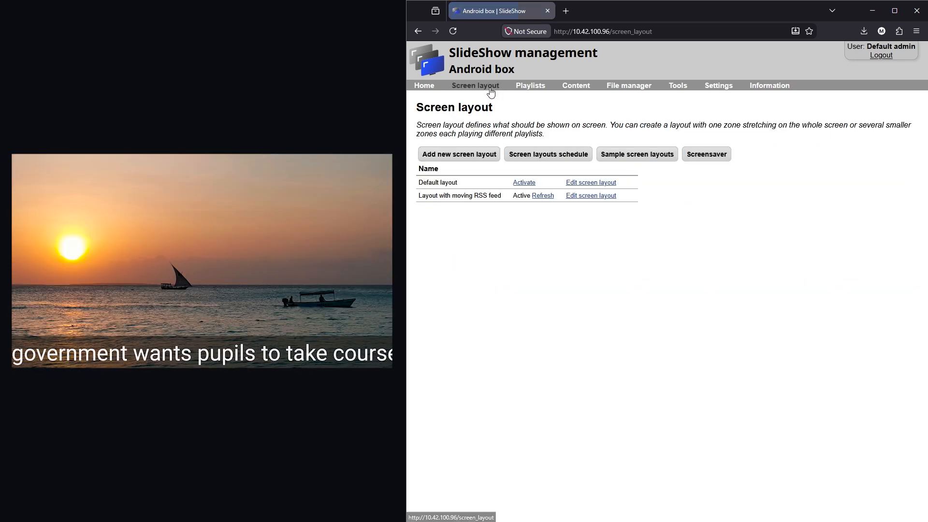
pyautogui.click(520, 155)
pyautogui.click(527, 174)
pyautogui.write('9')
pyautogui.click(581, 173)
pyautogui.write('500')
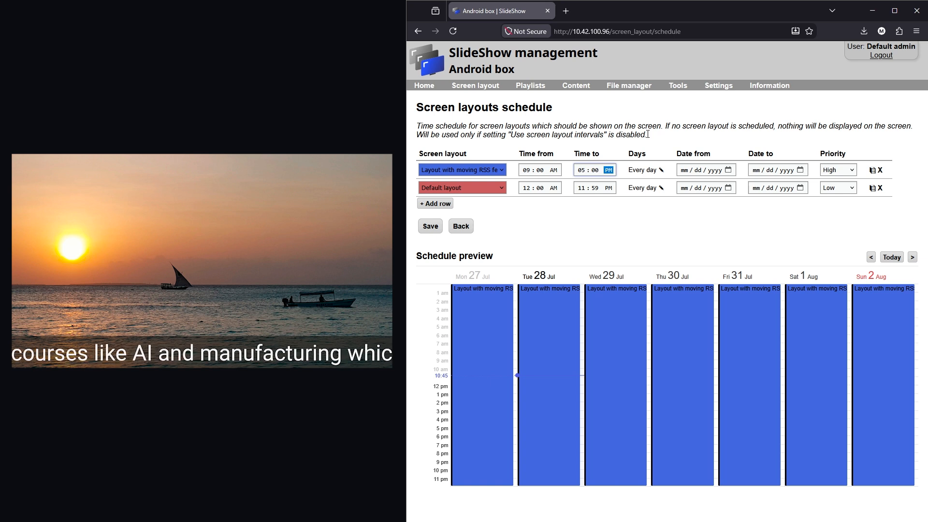
# - Limit the Layout with moving RSS feed row to every weekday and save the screen layouts schedule
pyautogui.click(661, 170)
pyautogui.click(588, 269)
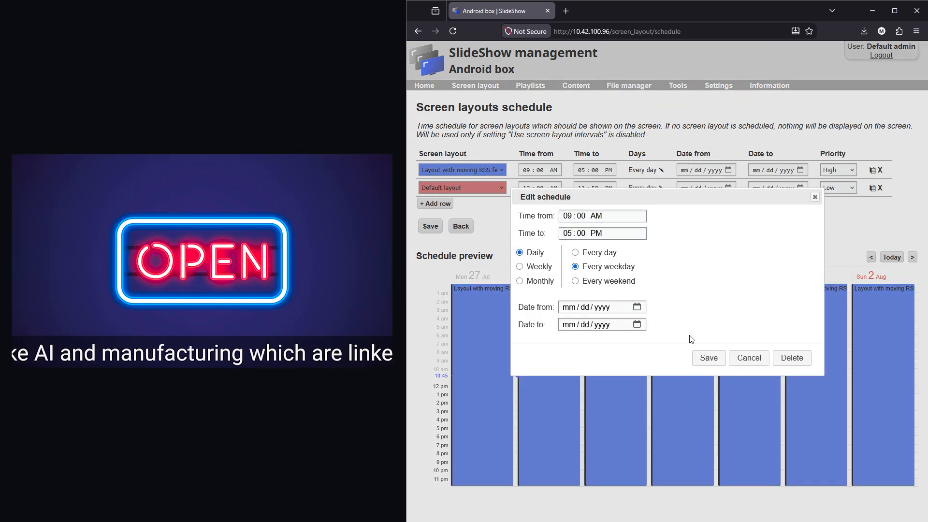
pyautogui.click(708, 359)
pyautogui.click(431, 227)
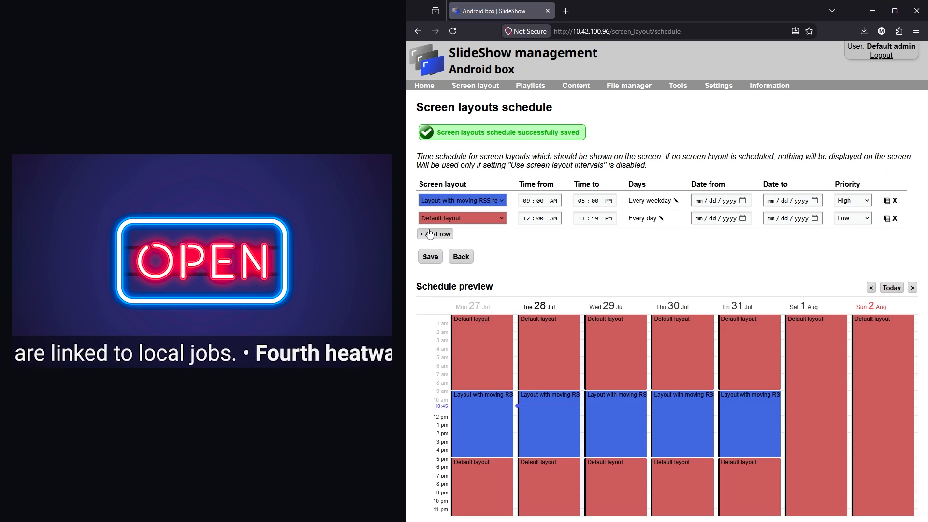
# - Look at the layout choices for the Default layout row, including Screen power off, and view the Screen power settings
pyautogui.click(466, 221)
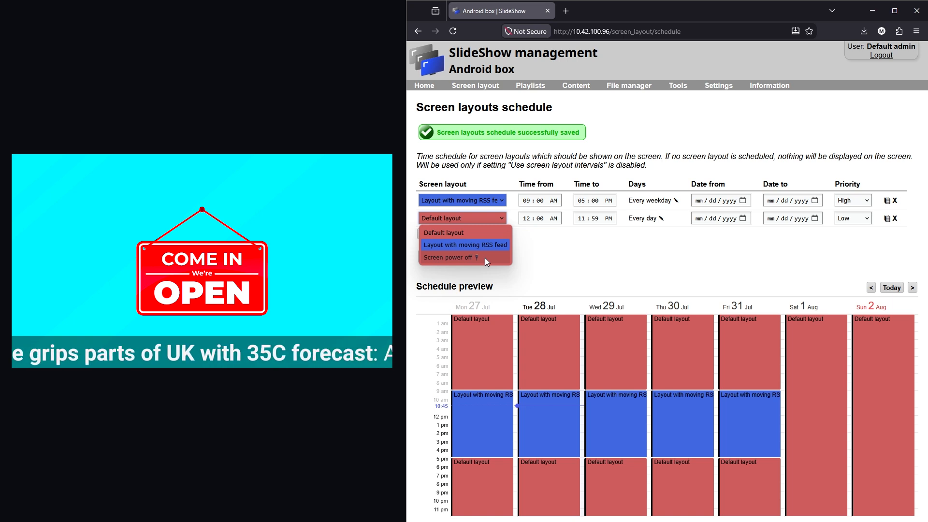
pyautogui.click(722, 89)
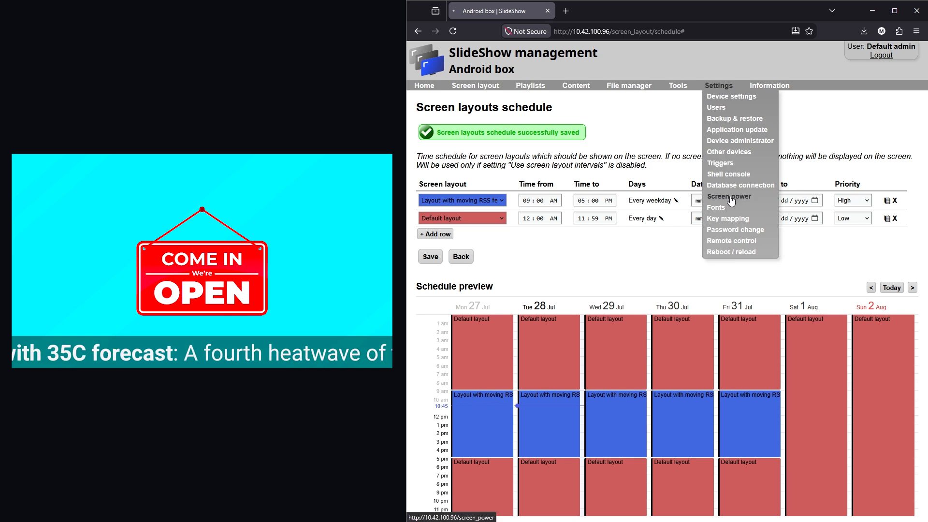
pyautogui.click(730, 197)
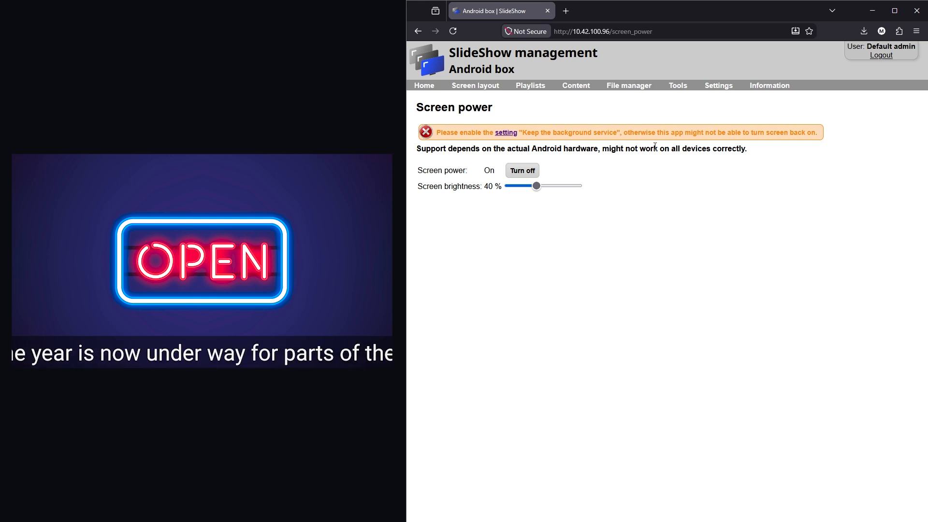
# - Add the sample screen layout "With large time"
pyautogui.click(478, 89)
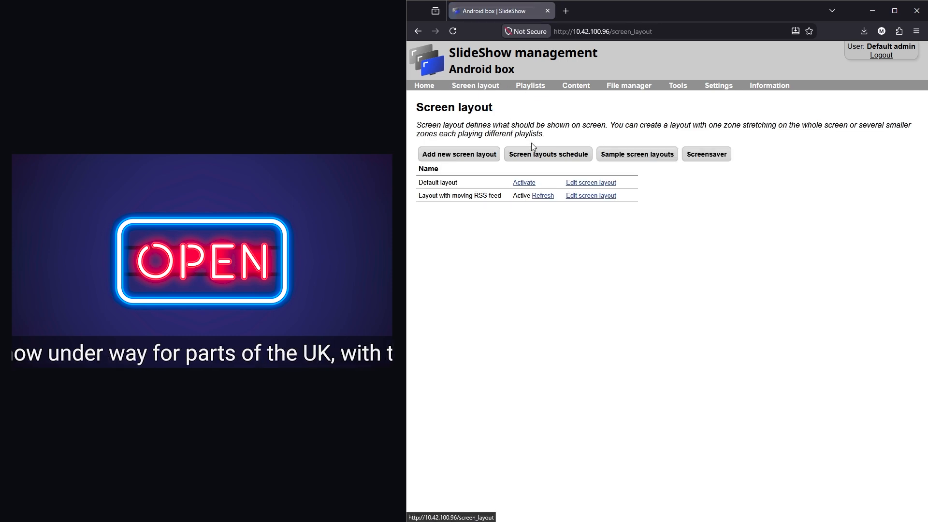
pyautogui.click(636, 162)
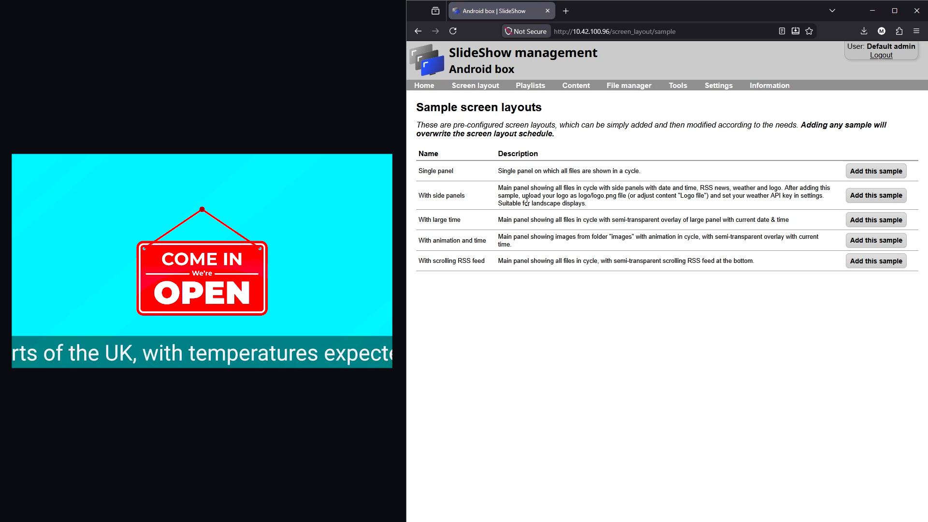
pyautogui.click(869, 220)
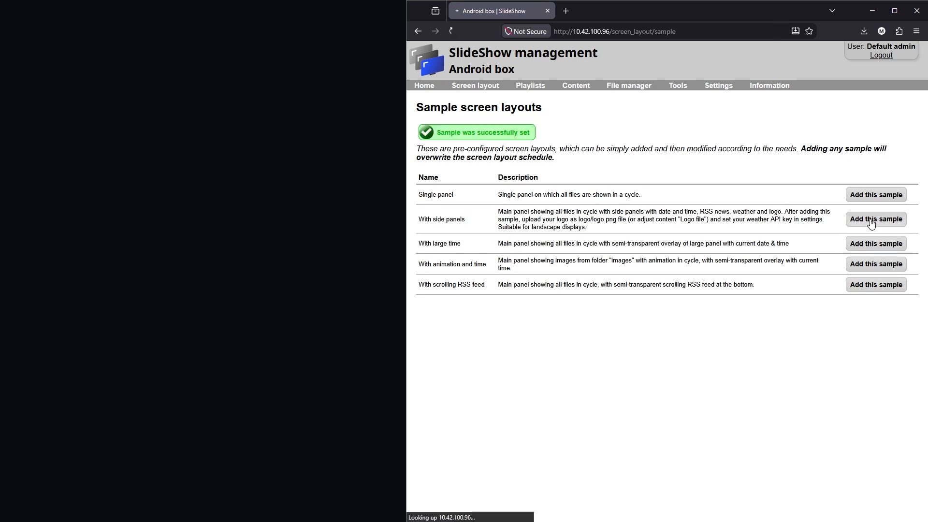
# - Save the screen layouts schedule with only the Layout with moving RSS feed and Default layout rows
pyautogui.click(504, 87)
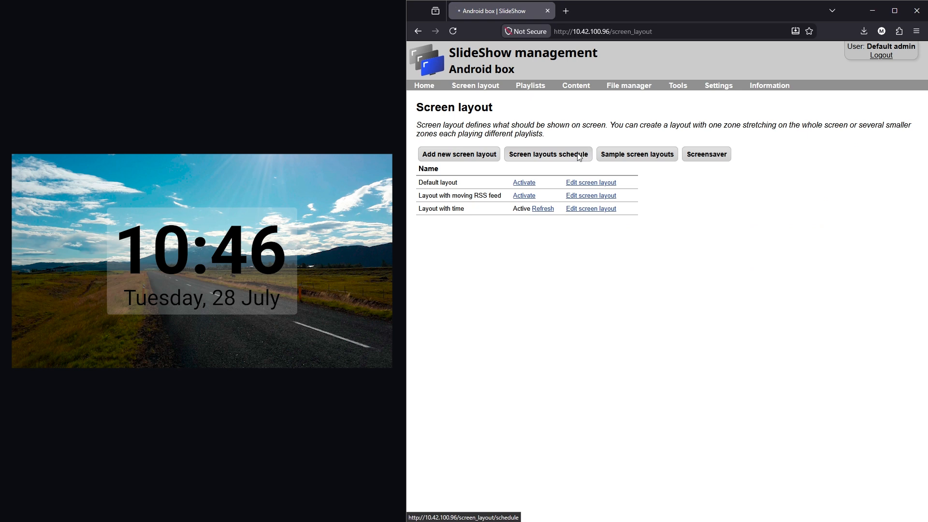
pyautogui.click(578, 155)
pyautogui.click(426, 228)
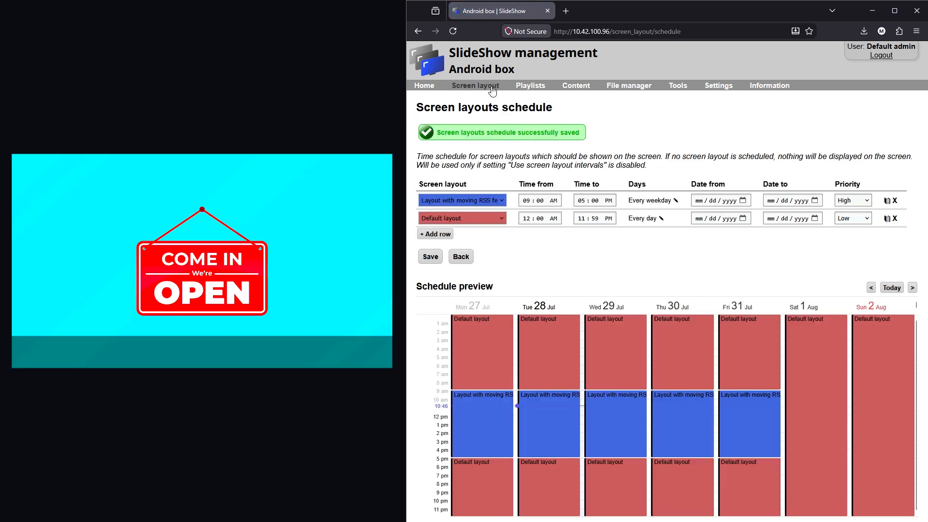
# - Set the screensaver to switch to Layout with time after 1 minute, save it, and dismiss it on the device display
pyautogui.click(487, 87)
pyautogui.click(710, 156)
pyautogui.click(595, 156)
pyautogui.write('1')
pyautogui.click(595, 174)
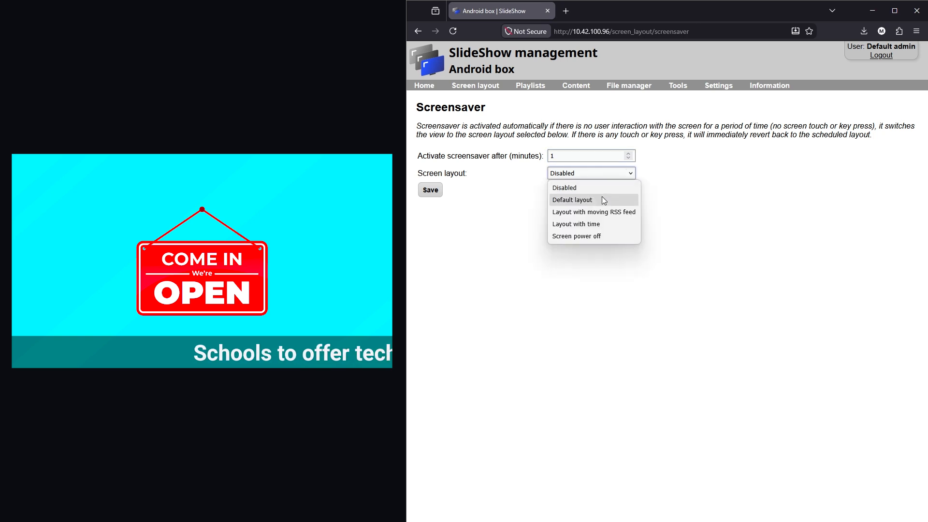
pyautogui.click(600, 224)
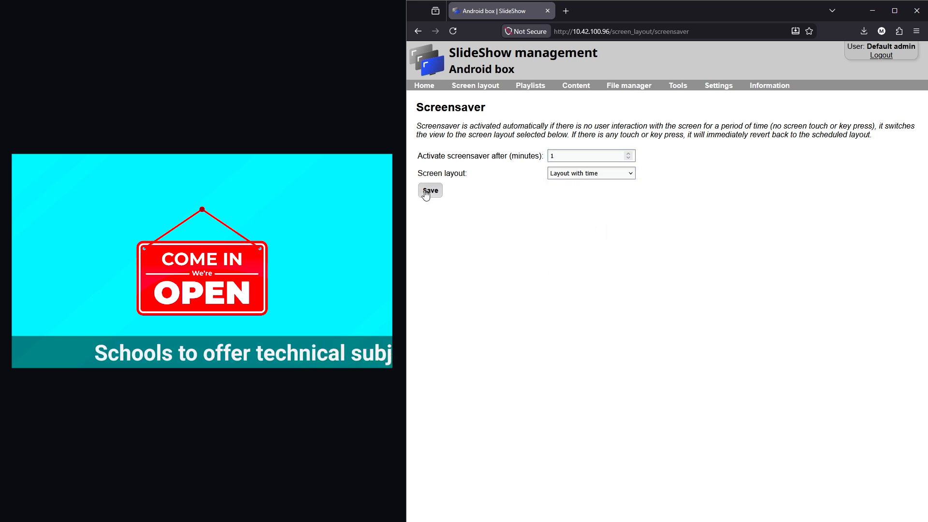
pyautogui.click(430, 190)
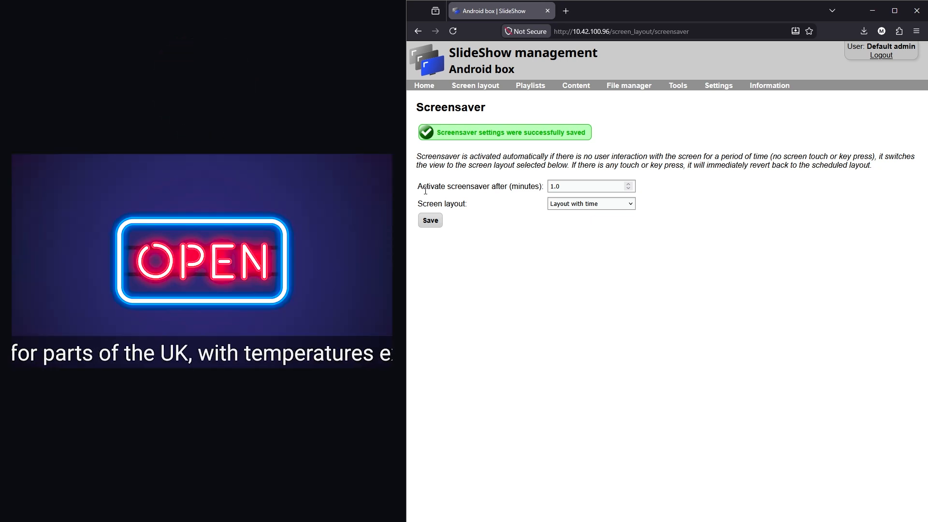
pyautogui.click(284, 208)
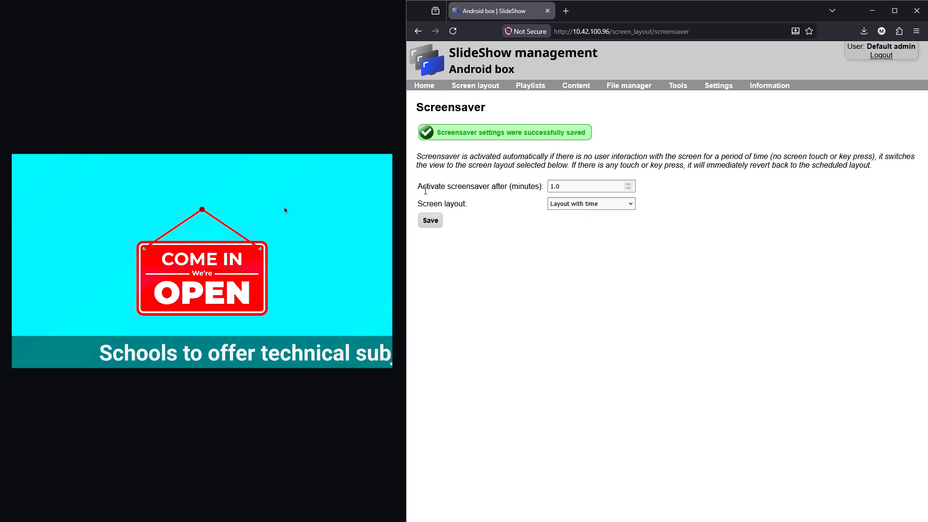
# - Clear the screensaver's activation time and save the screensaver settings
pyautogui.doubleClick(584, 185)
pyautogui.press('BackSpace')
pyautogui.click(431, 223)
# - Enable "Use screen layout intervals" in the device settings and save them
pyautogui.click(718, 87)
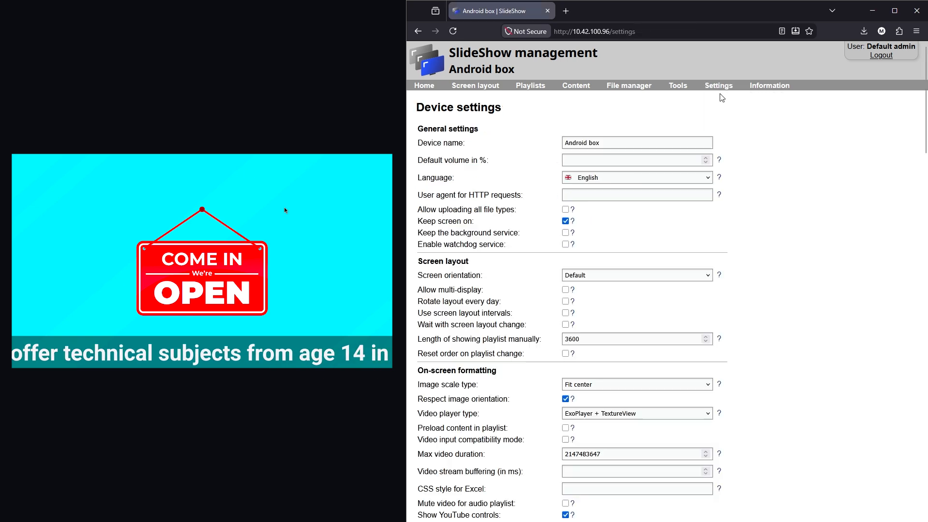
pyautogui.click(497, 318)
pyautogui.scroll(-20, 498, 317)
pyautogui.click(430, 322)
# - Set the interval of the Default layout to 0.1 and save the layout
pyautogui.click(490, 86)
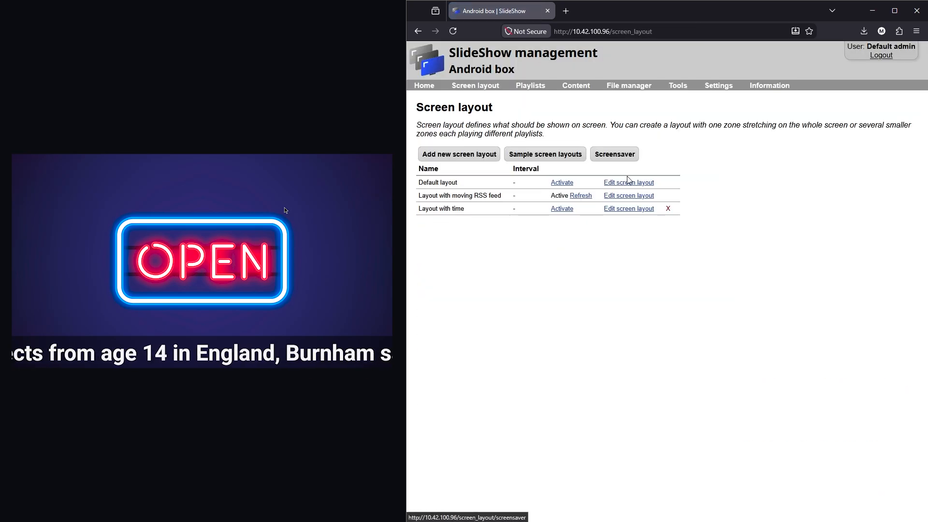
pyautogui.click(627, 182)
pyautogui.moveTo(472, 147); pyautogui.dragTo(458, 147)
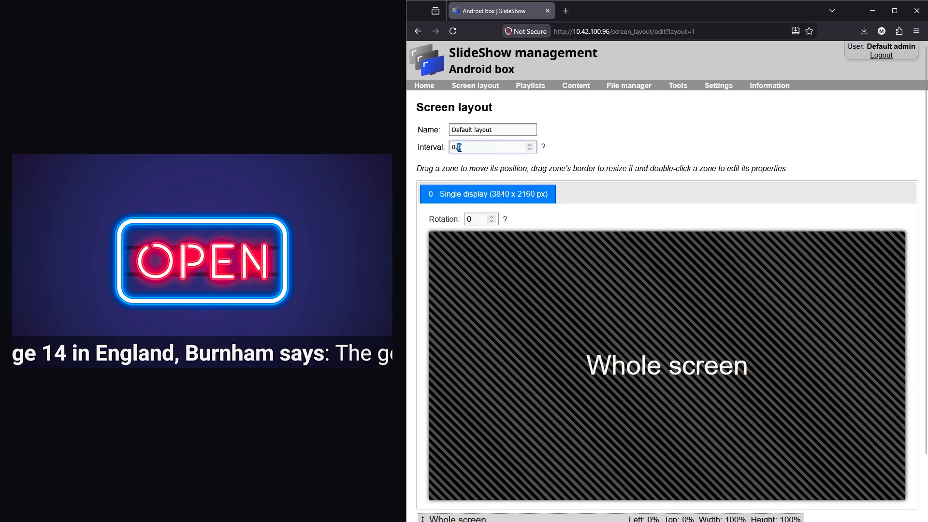
pyautogui.write('1')
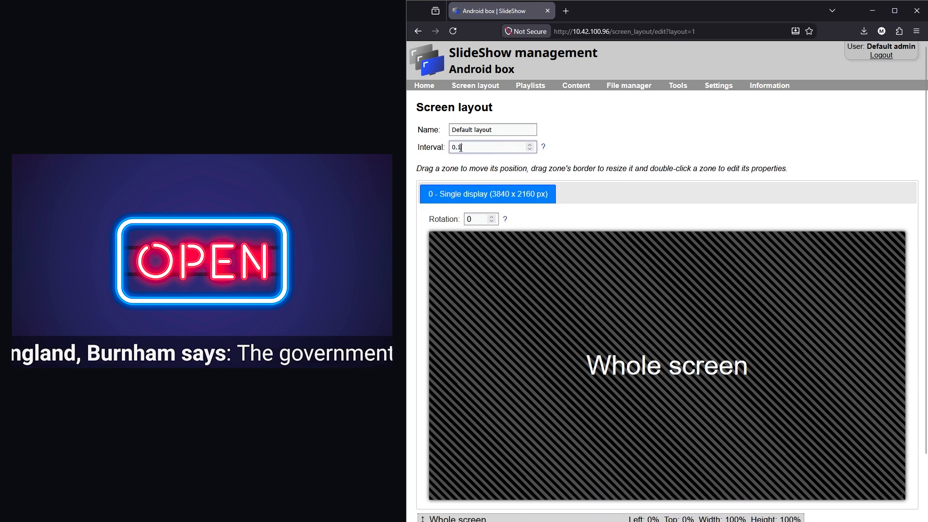
pyautogui.scroll(-2, 508, 290)
pyautogui.click(441, 492)
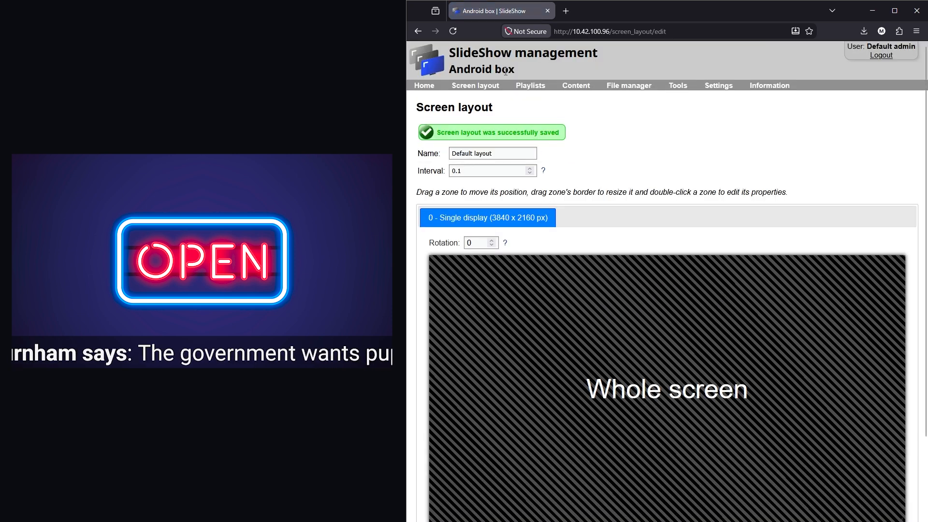
# - Set the interval of Layout with moving RSS feed to 0.1 and save the layout
pyautogui.click(475, 85)
pyautogui.click(637, 202)
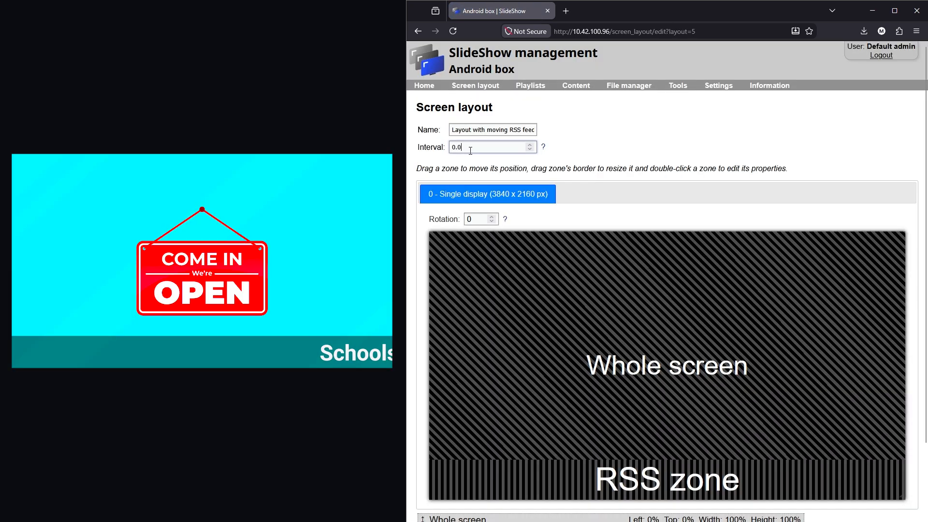
pyautogui.scroll(-2, 502, 251)
pyautogui.click(433, 489)
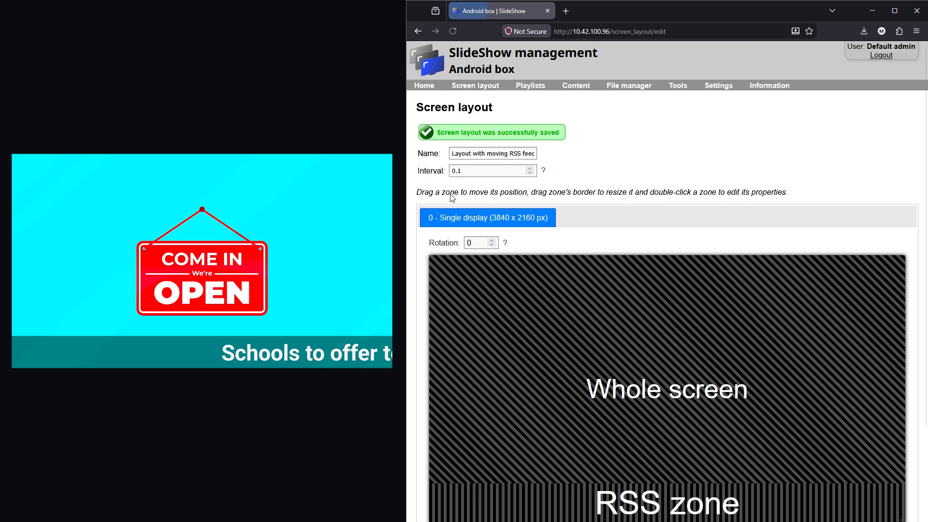
# - Set the interval of Layout with time to 0.1 and save the layout
pyautogui.click(489, 85)
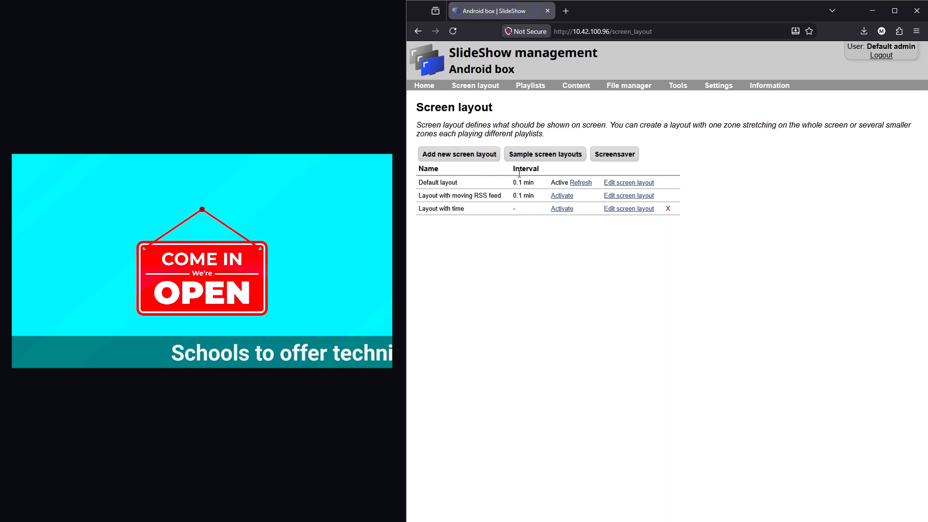
pyautogui.click(621, 209)
pyautogui.click(464, 147)
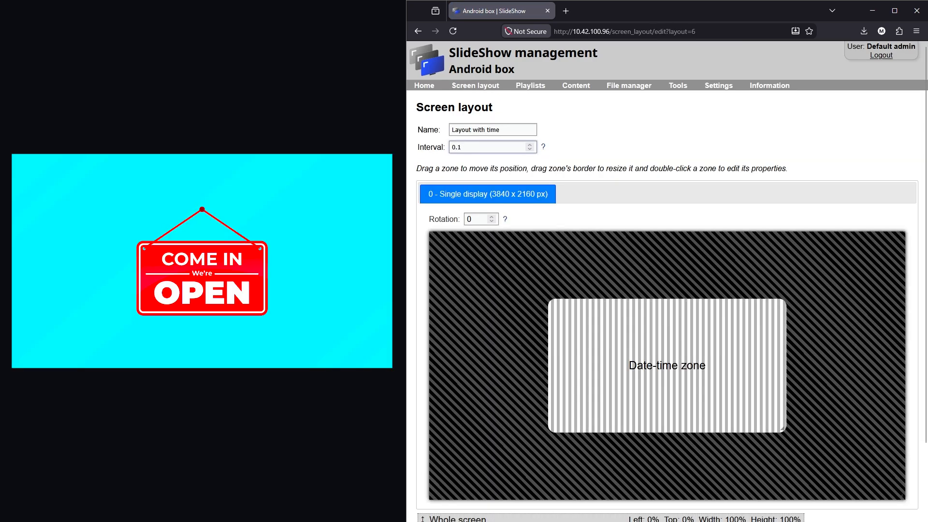
pyautogui.scroll(-2, 442, 448)
pyautogui.click(432, 490)
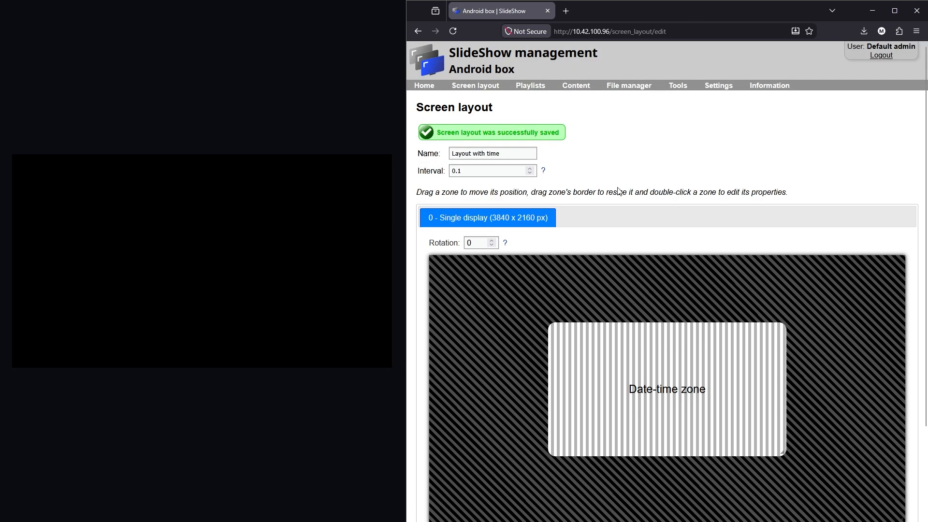